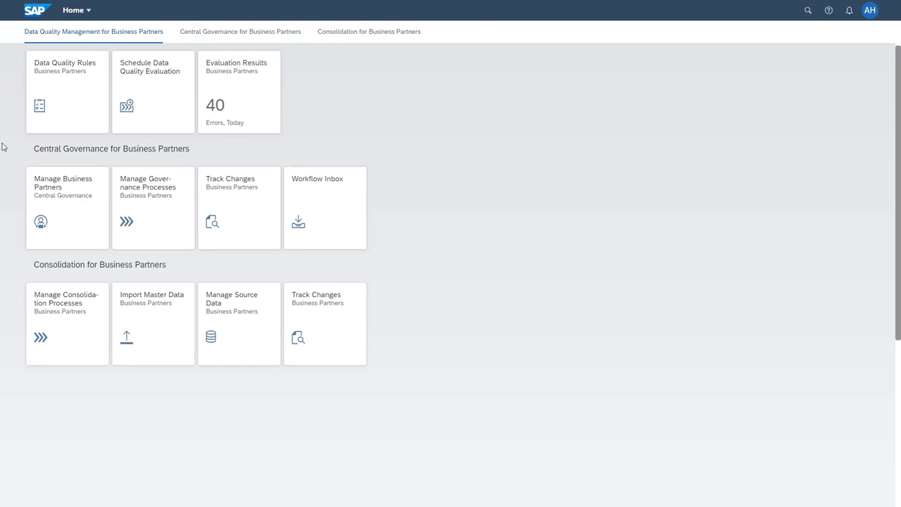
Open Evaluation Results for Business Partners, which lists 40 Not OK items.
{"action": "left_click", "coordinate": [68, 107]}
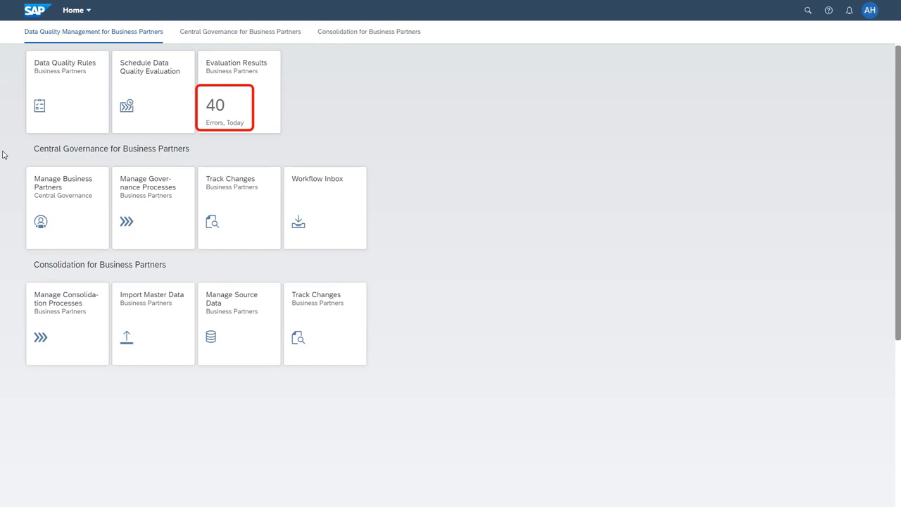
{"action": "left_click", "coordinate": [236, 100]}
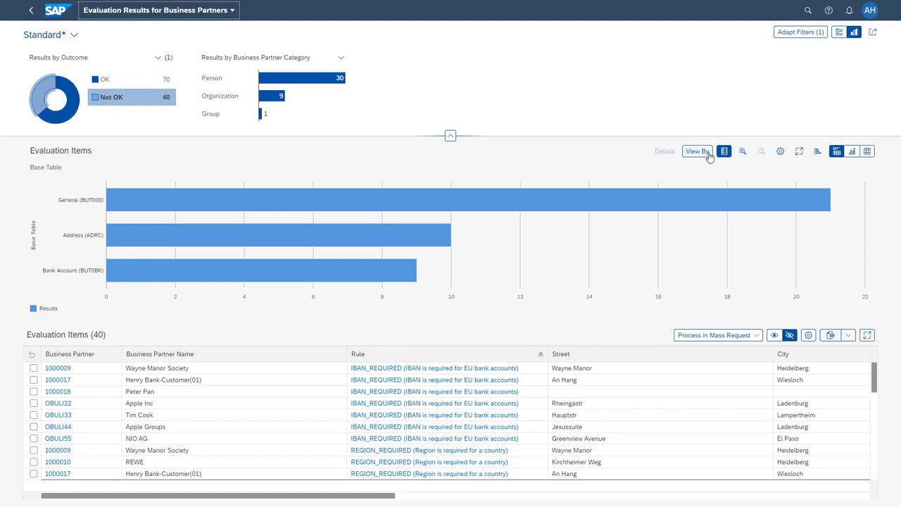
Filter the failed items to Person and General (BUT000), leaving 21 title-missing items.
{"action": "left_click", "coordinate": [707, 153]}
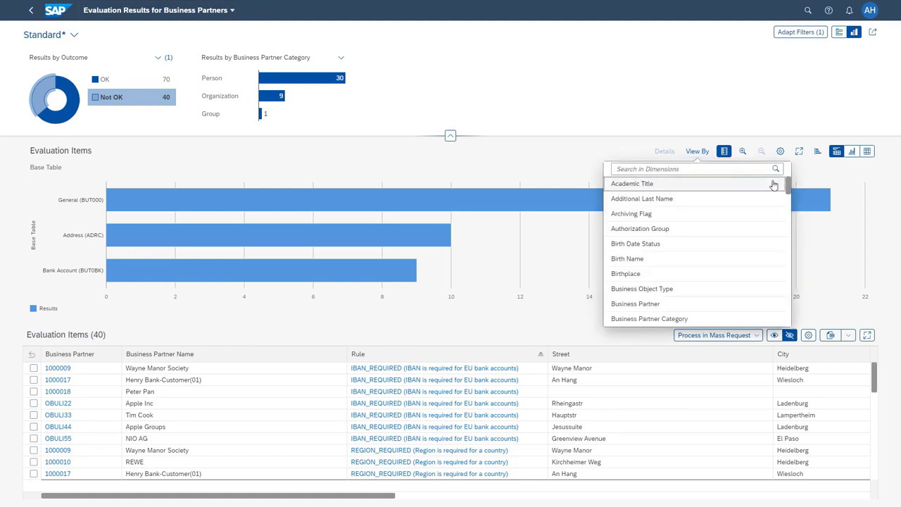
{"action": "left_click_drag", "start_coordinate": [789, 187], "coordinate": [791, 233]}
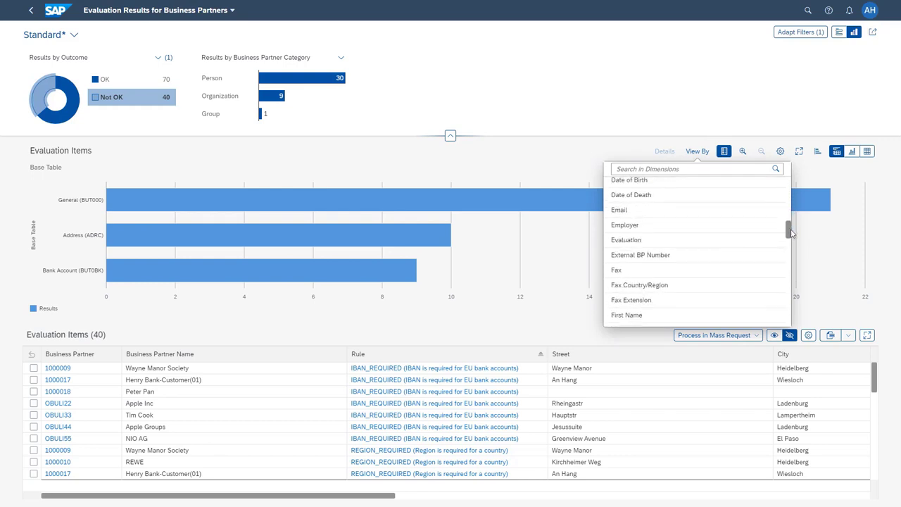
{"action": "key", "text": "Escape"}
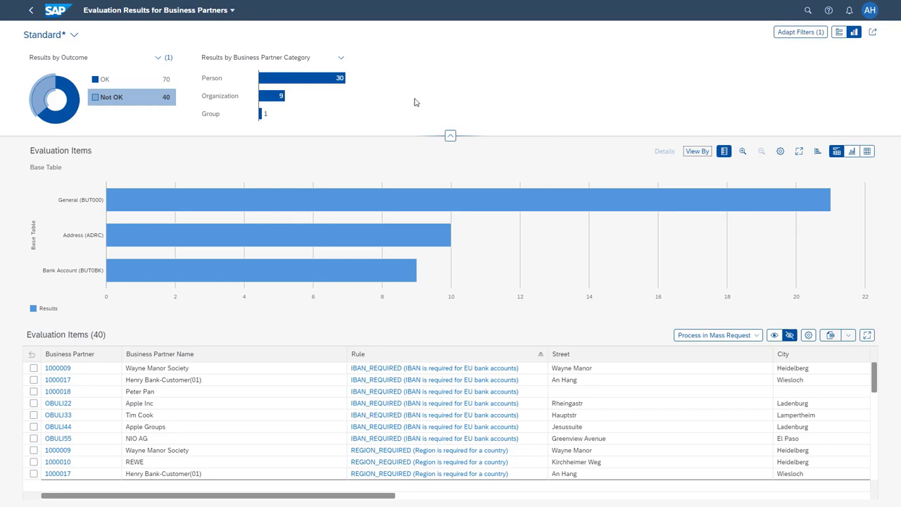
{"action": "left_click", "coordinate": [318, 84]}
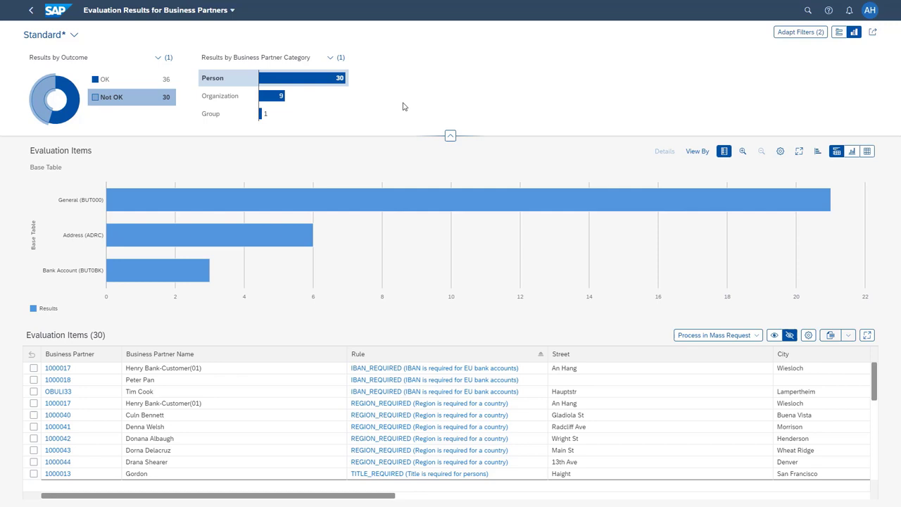
{"action": "left_click", "coordinate": [383, 205]}
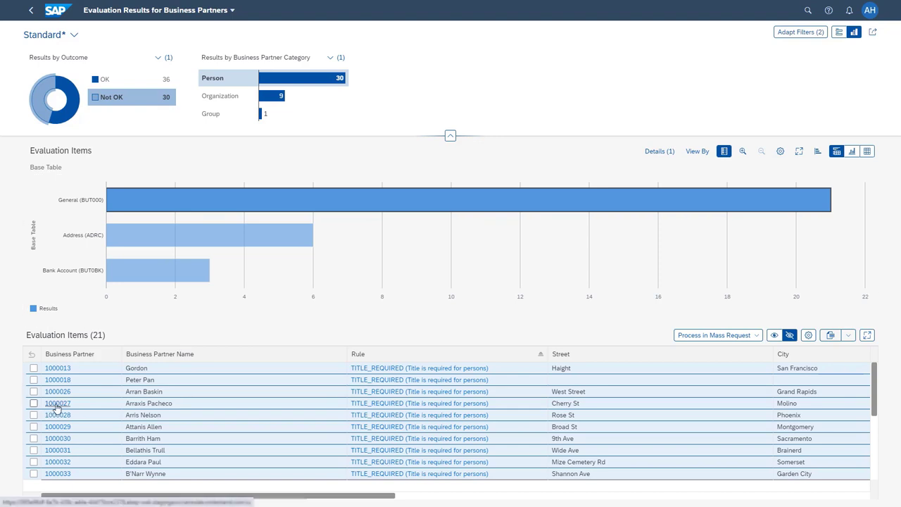
{"action": "left_click", "coordinate": [57, 403]}
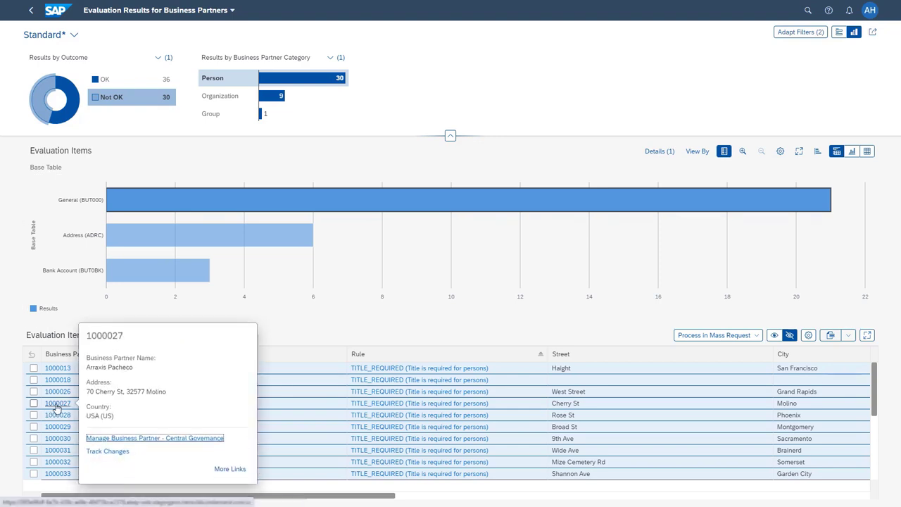
{"action": "key", "text": "Escape"}
{"action": "left_click", "coordinate": [377, 407]}
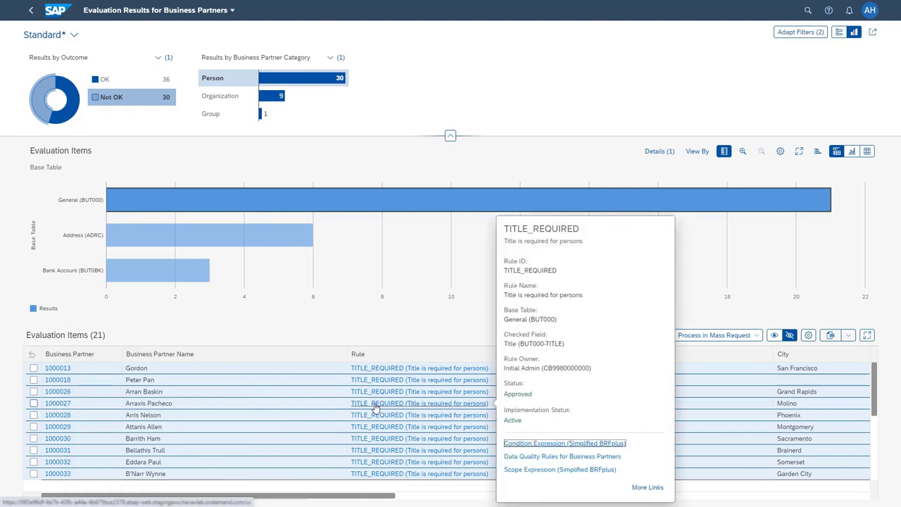
{"action": "key", "text": "Escape"}
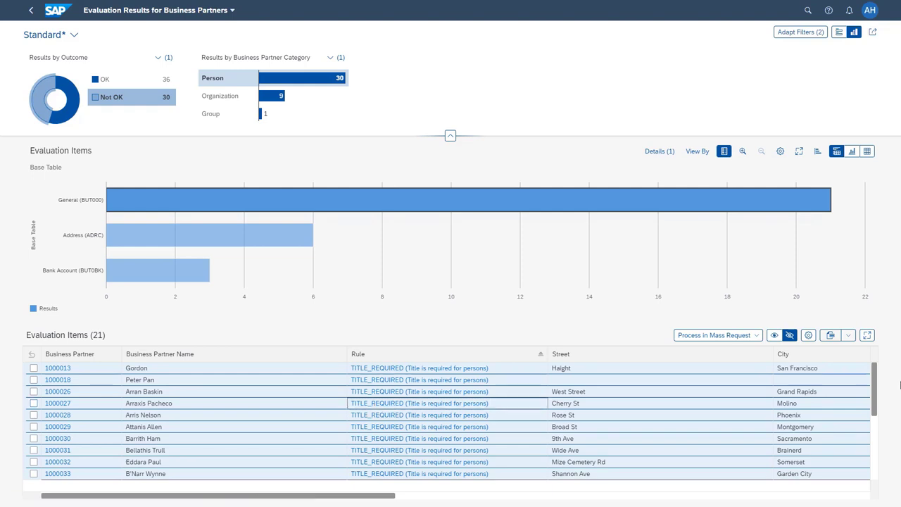
{"action": "left_click_drag", "start_coordinate": [874, 373], "coordinate": [877, 442]}
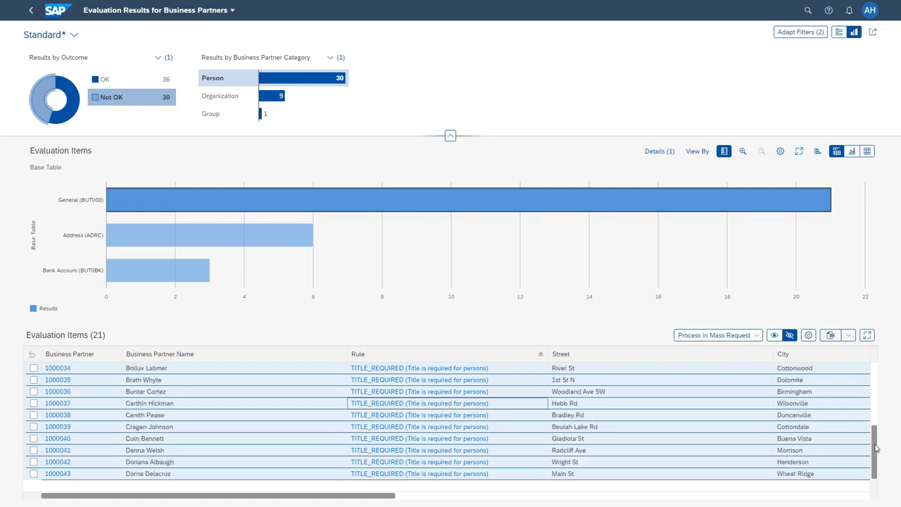
Put all 21 listed items into a mass request and open its records for editing.
{"action": "left_click", "coordinate": [757, 336]}
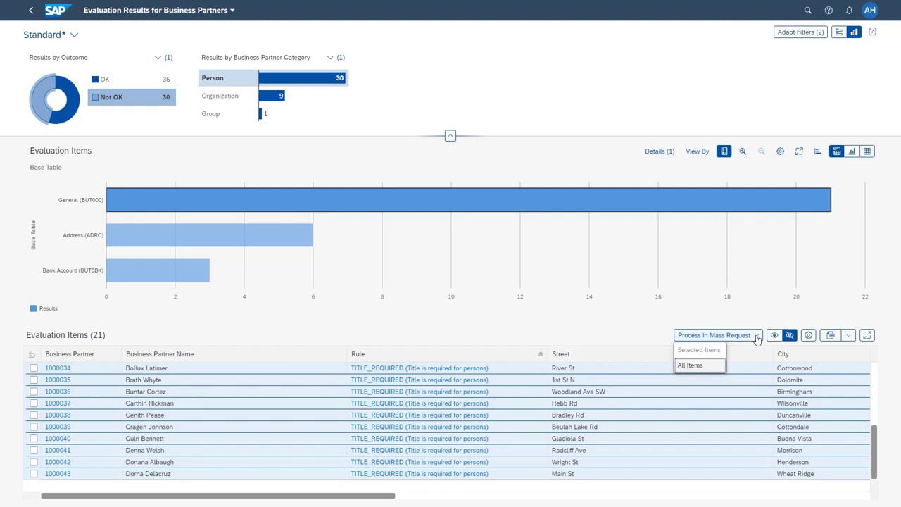
{"action": "left_click", "coordinate": [693, 367]}
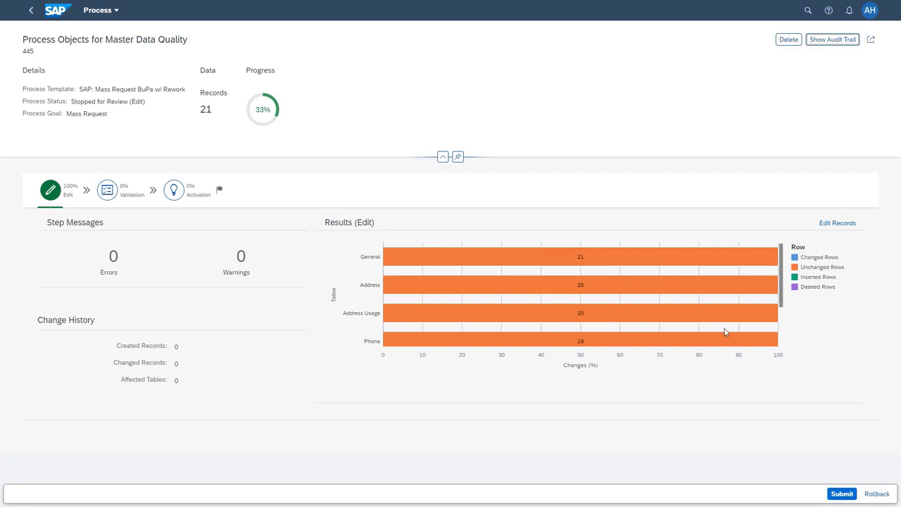
{"action": "left_click", "coordinate": [852, 224]}
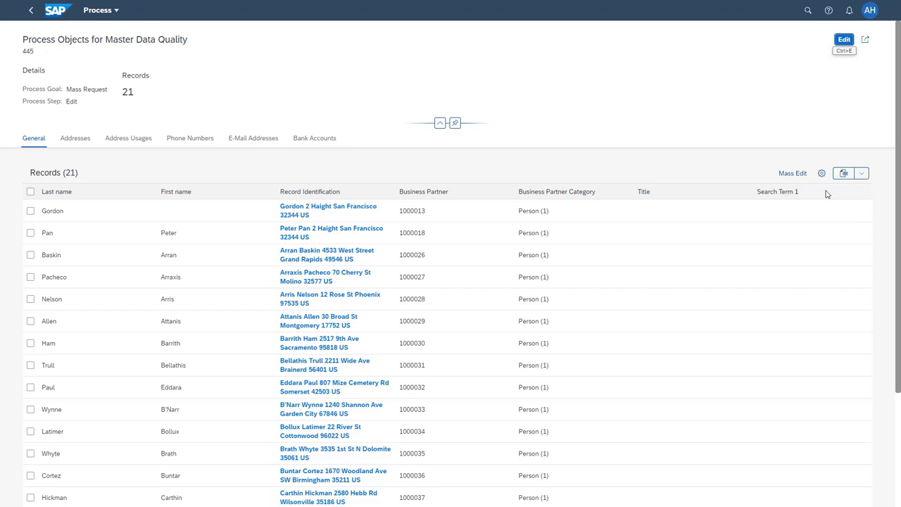
Mass-edit all 21 records, replacing the Title field value with Mr., and save.
{"action": "left_click", "coordinate": [803, 177]}
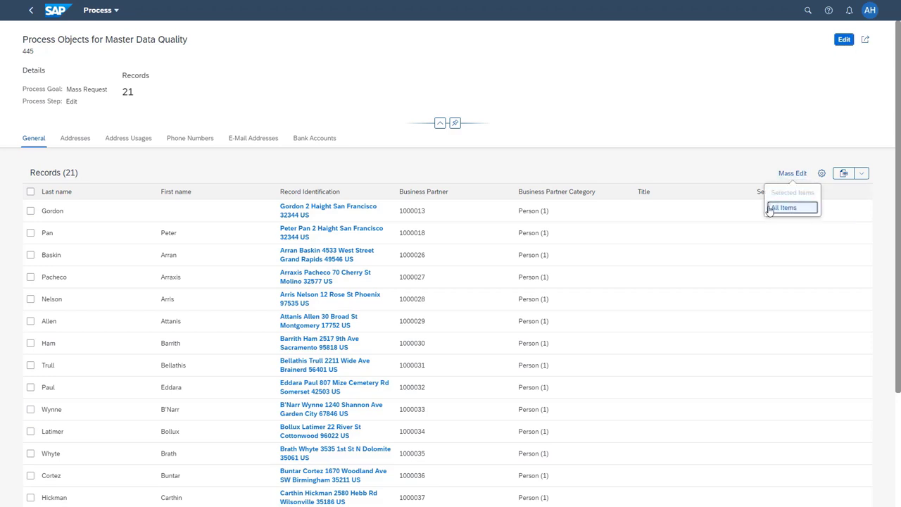
{"action": "left_click", "coordinate": [778, 207]}
{"action": "left_click", "coordinate": [570, 200]}
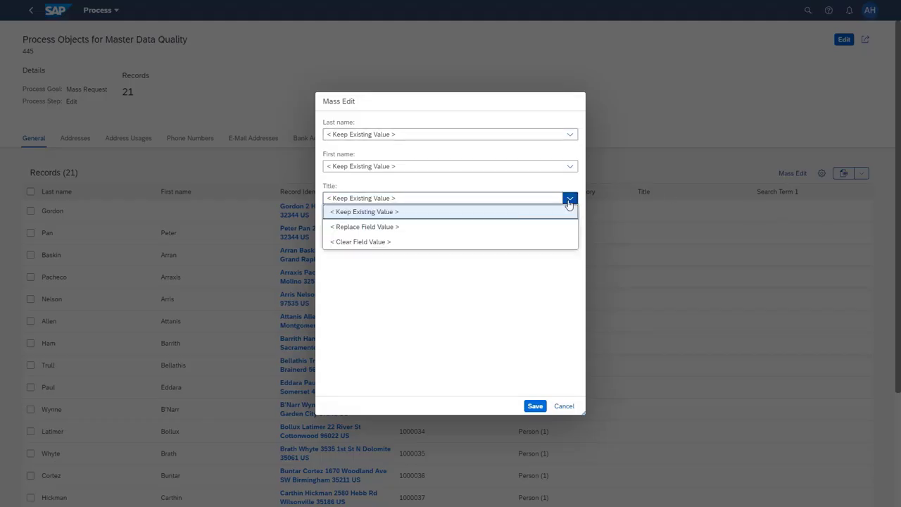
{"action": "left_click", "coordinate": [473, 228]}
{"action": "left_click", "coordinate": [570, 212]}
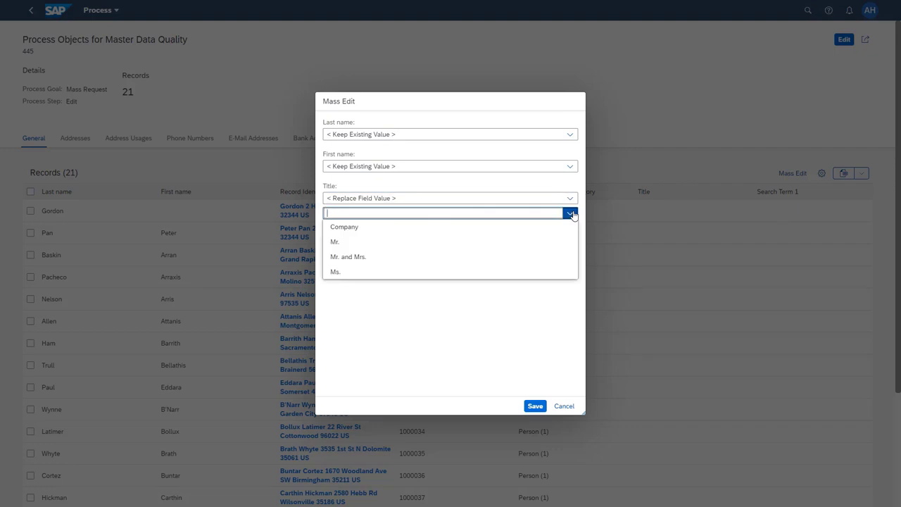
{"action": "left_click", "coordinate": [535, 241]}
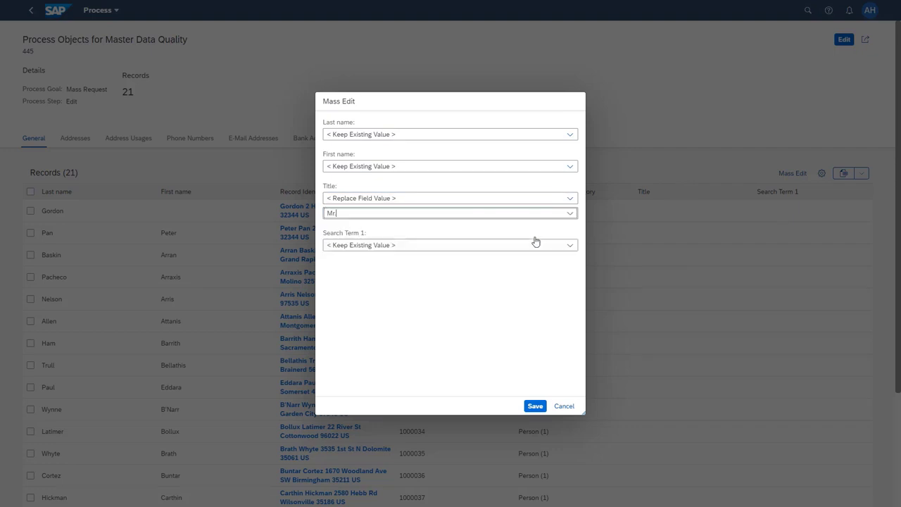
{"action": "left_click", "coordinate": [536, 406]}
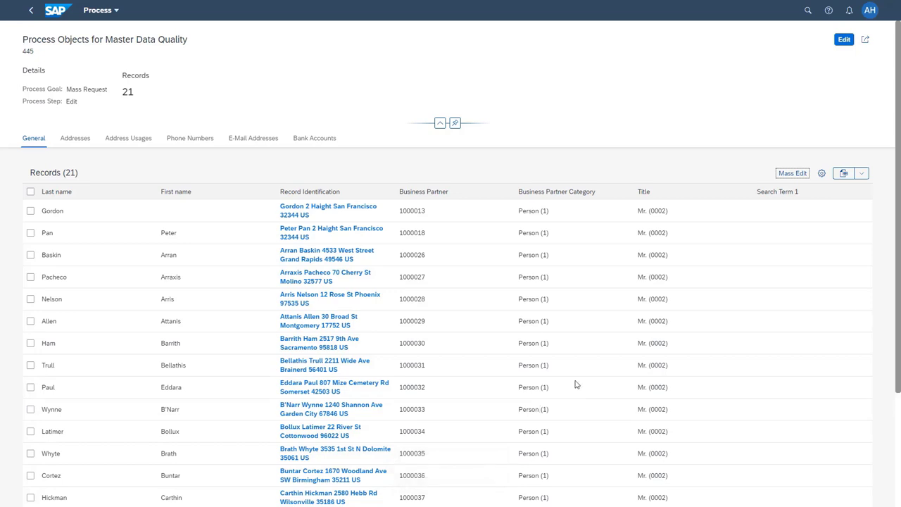
Change business partner 1000037's title to Ms. (0001), save, and return to the request overview.
{"action": "scroll", "coordinate": [331, 345], "scroll_direction": "down", "scroll_amount": 1}
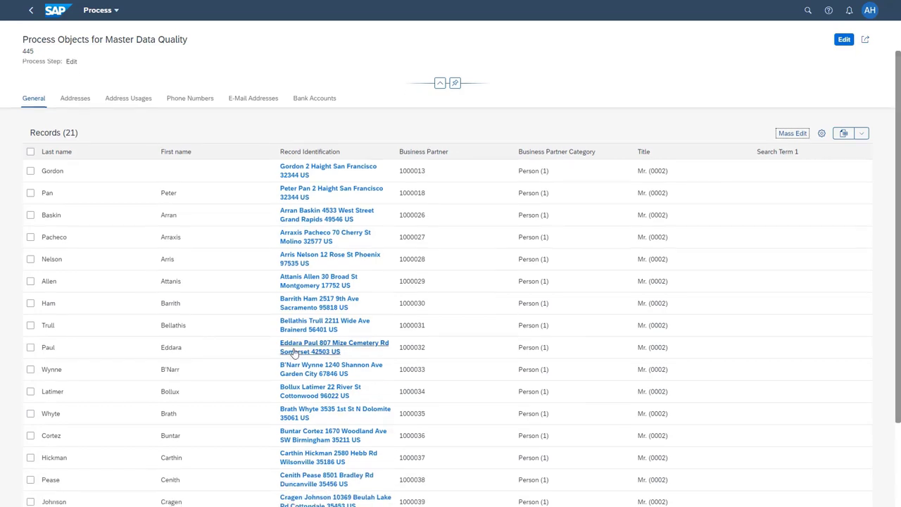
{"action": "left_click", "coordinate": [31, 459]}
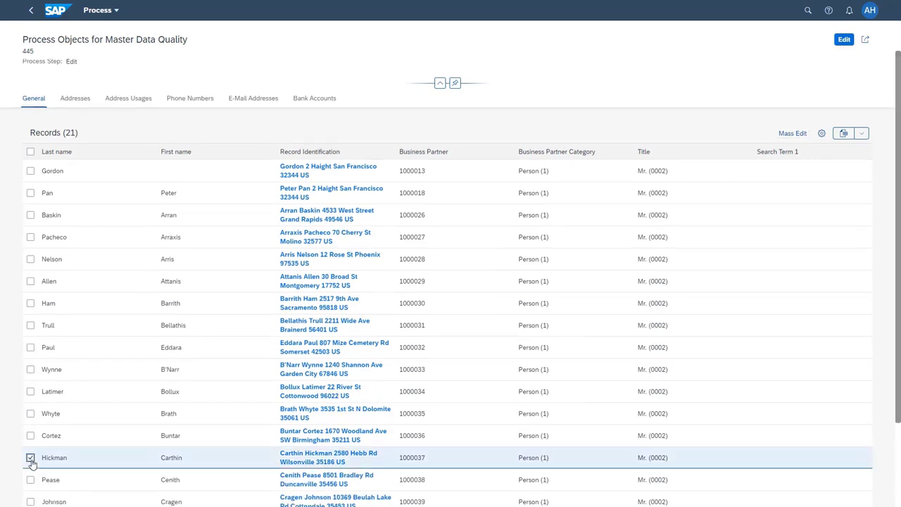
{"action": "left_click", "coordinate": [844, 40]}
{"action": "left_click", "coordinate": [741, 393]}
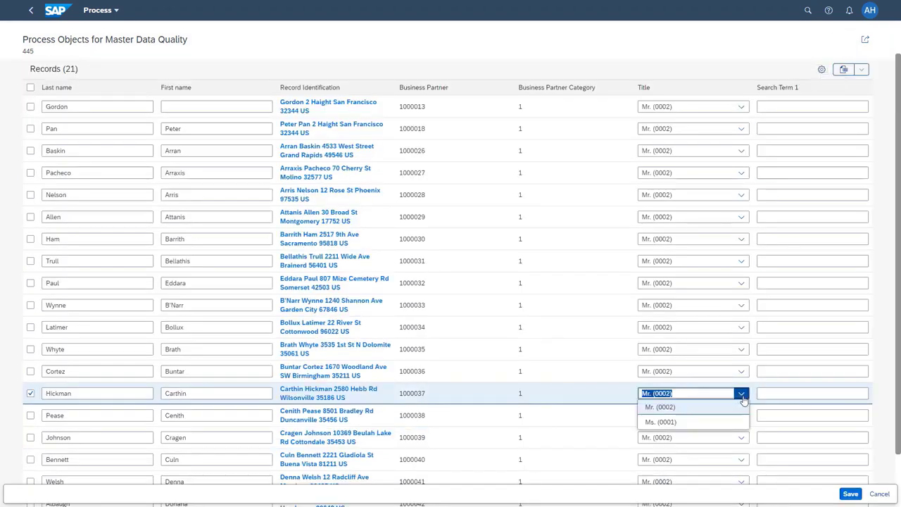
{"action": "left_click", "coordinate": [661, 422]}
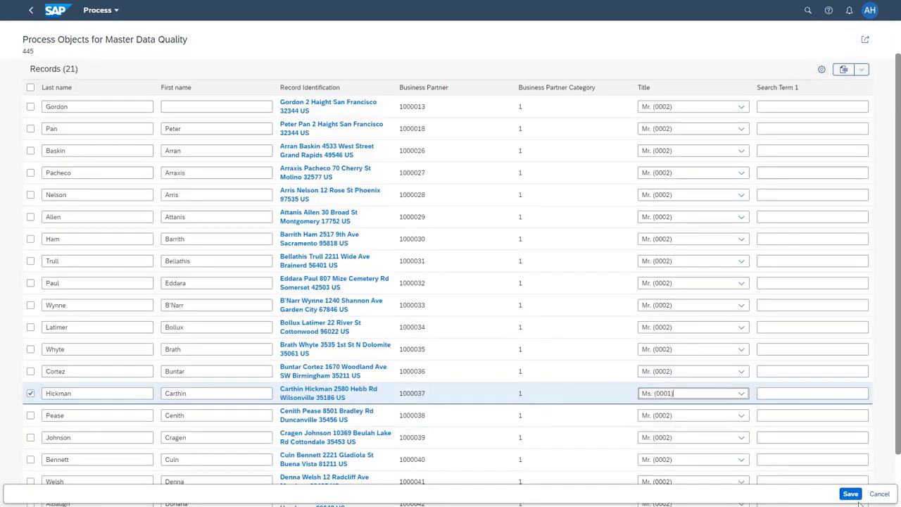
{"action": "left_click", "coordinate": [850, 494]}
{"action": "scroll", "coordinate": [892, 405], "scroll_direction": "up", "scroll_amount": 5}
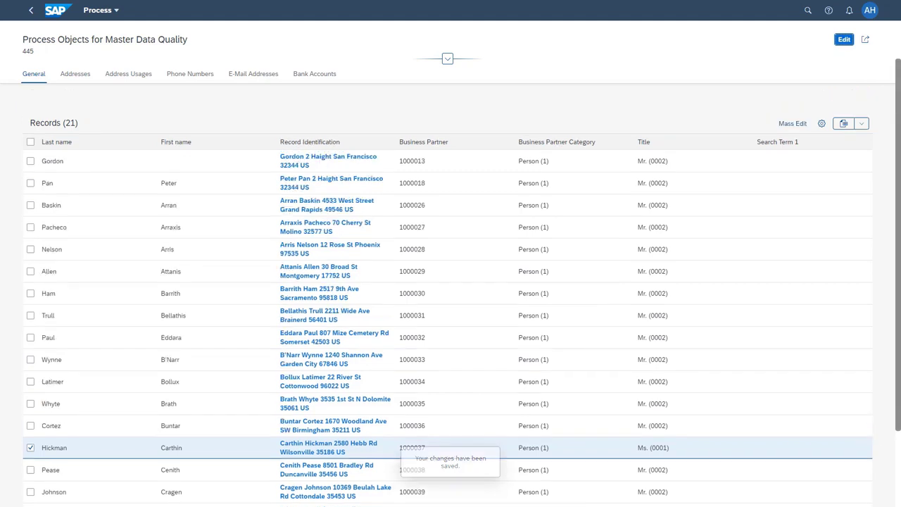
{"action": "left_click", "coordinate": [33, 11]}
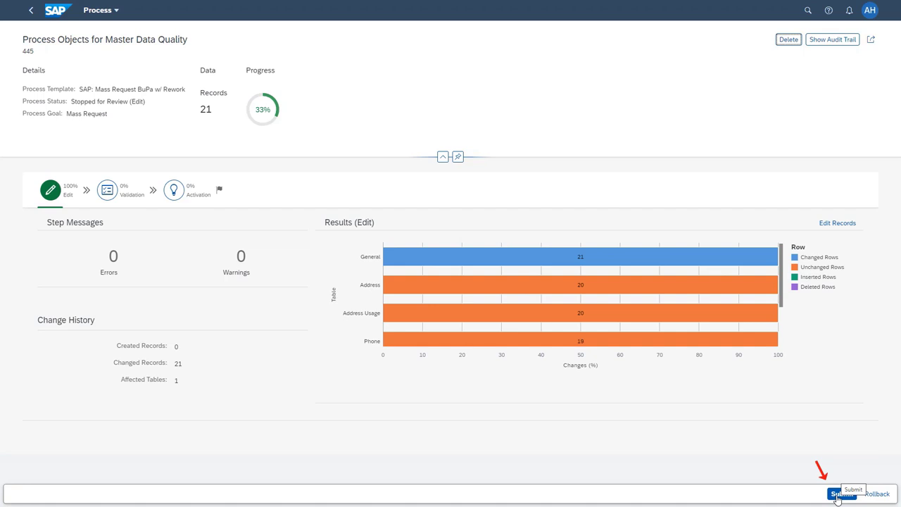
Submit mass request 445, then approve it from the Workflow Inbox.
{"action": "left_click", "coordinate": [841, 494]}
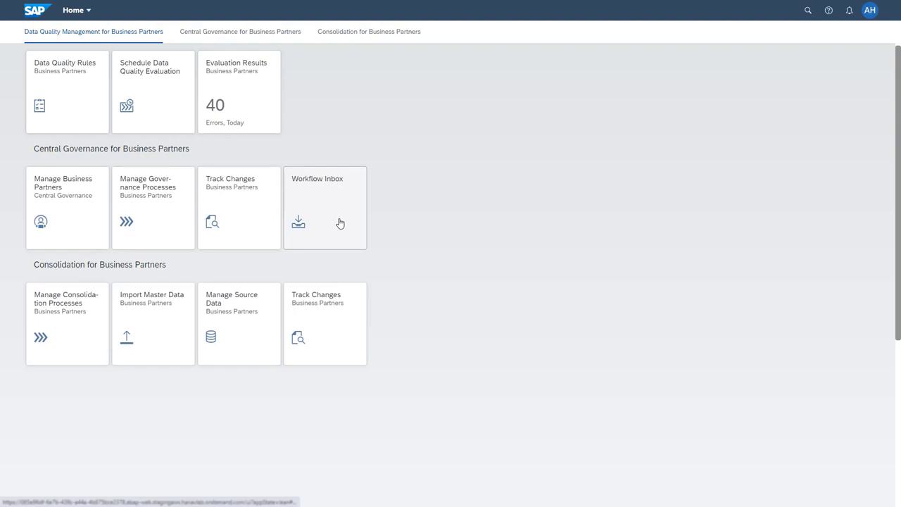
{"action": "left_click", "coordinate": [340, 223]}
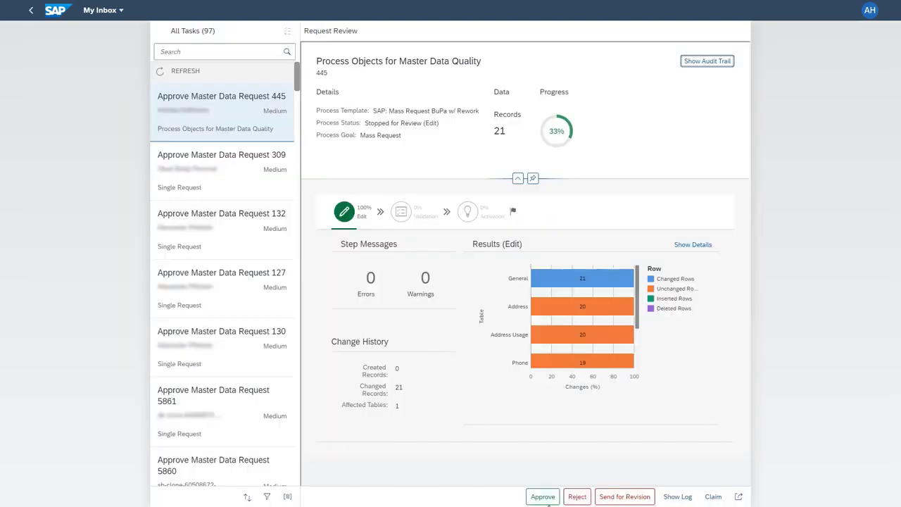
{"action": "left_click", "coordinate": [543, 497]}
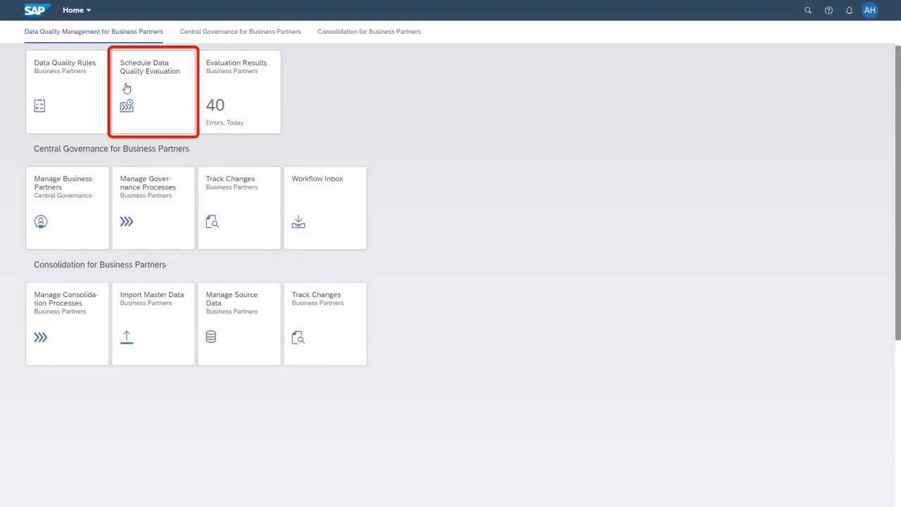
Create and schedule a business partner data quality evaluation job set to start immediately.
{"action": "left_click", "coordinate": [150, 89]}
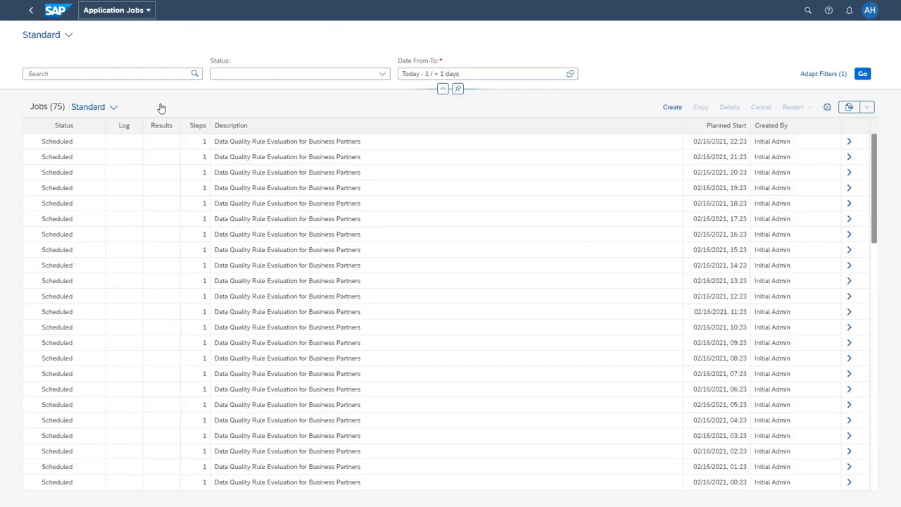
{"action": "left_click", "coordinate": [672, 107]}
{"action": "left_click", "coordinate": [35, 164]}
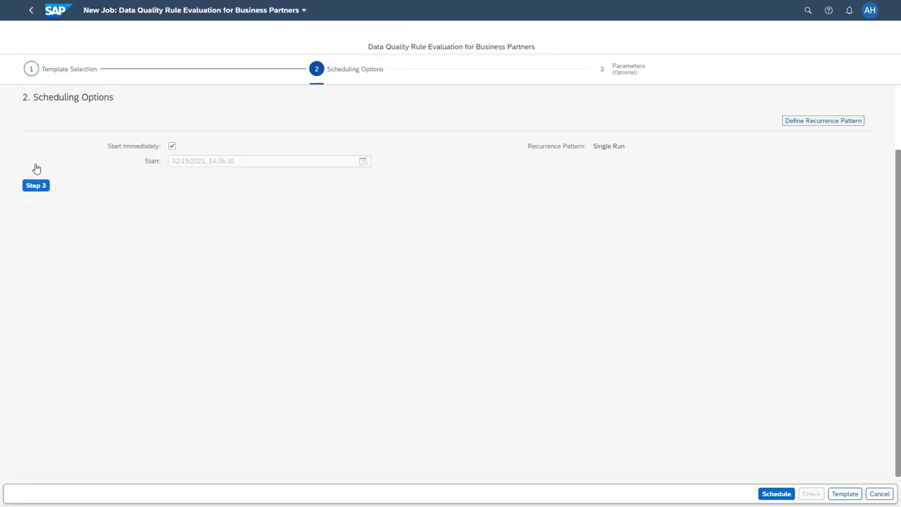
{"action": "left_click", "coordinate": [37, 183]}
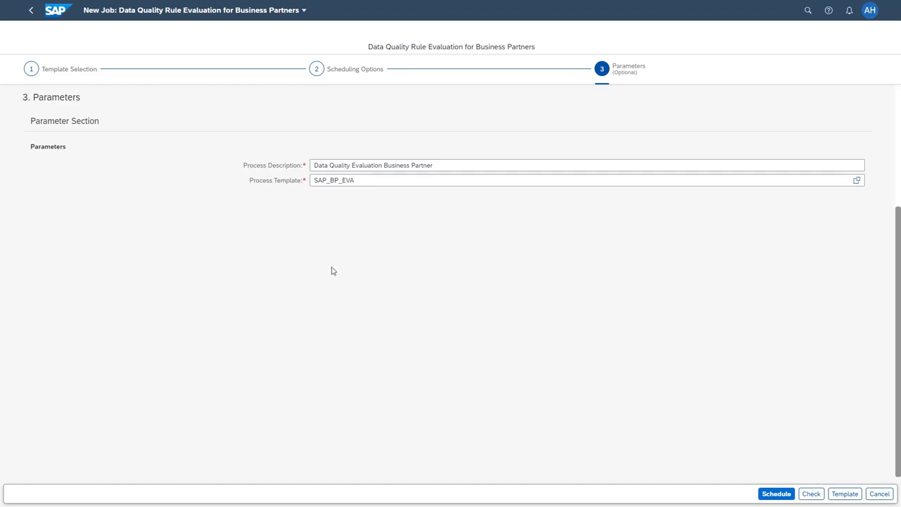
{"action": "left_click", "coordinate": [777, 495]}
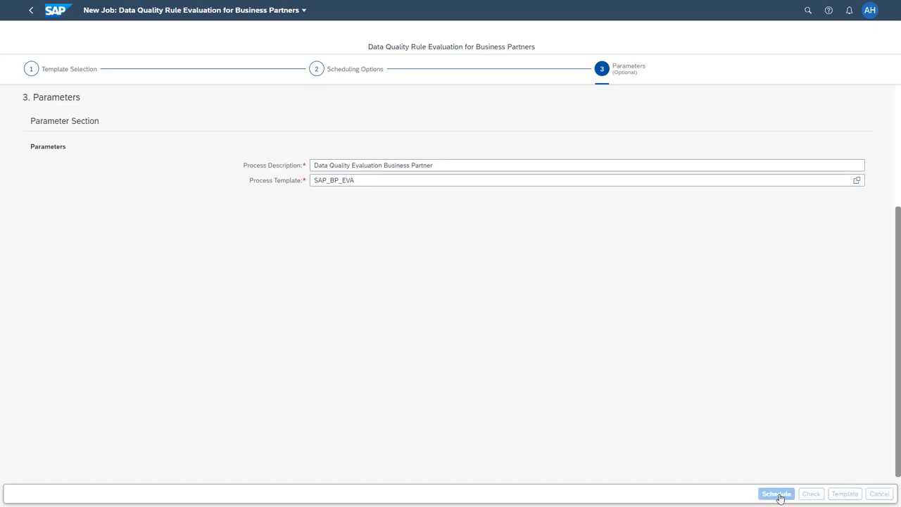